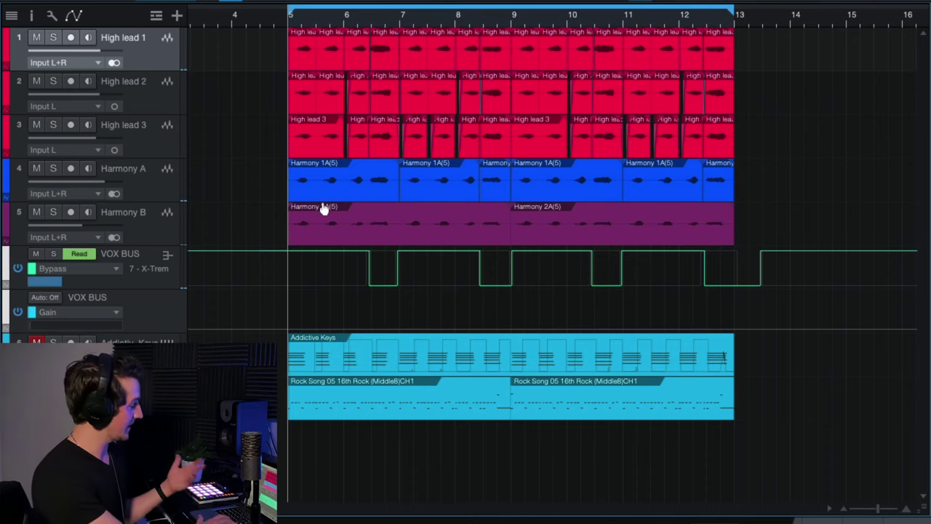
Play back the full vocal and instrument arrangement from bar 5.
key(space)
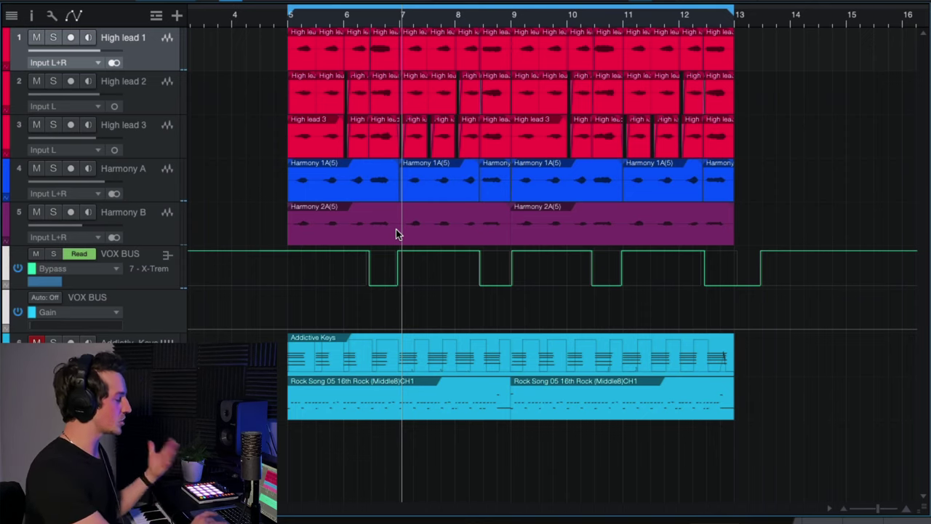
click(290, 22)
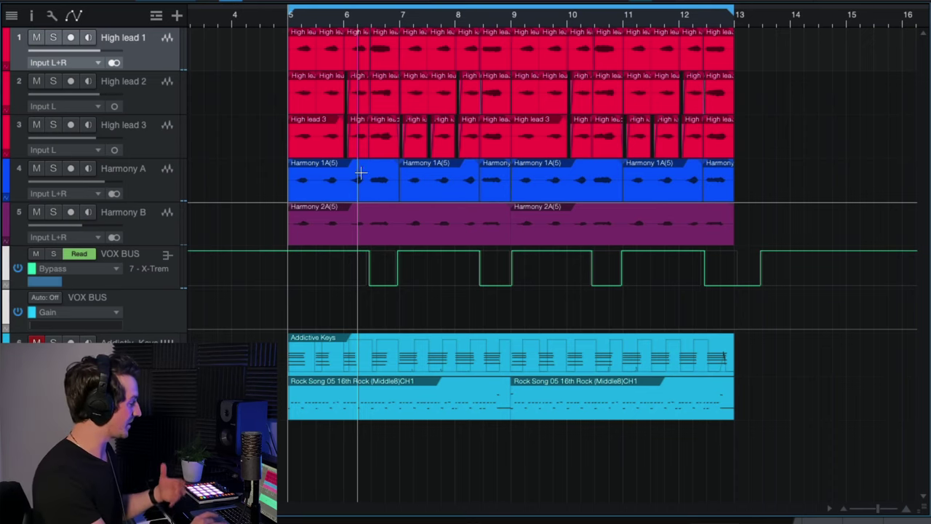
key(space)
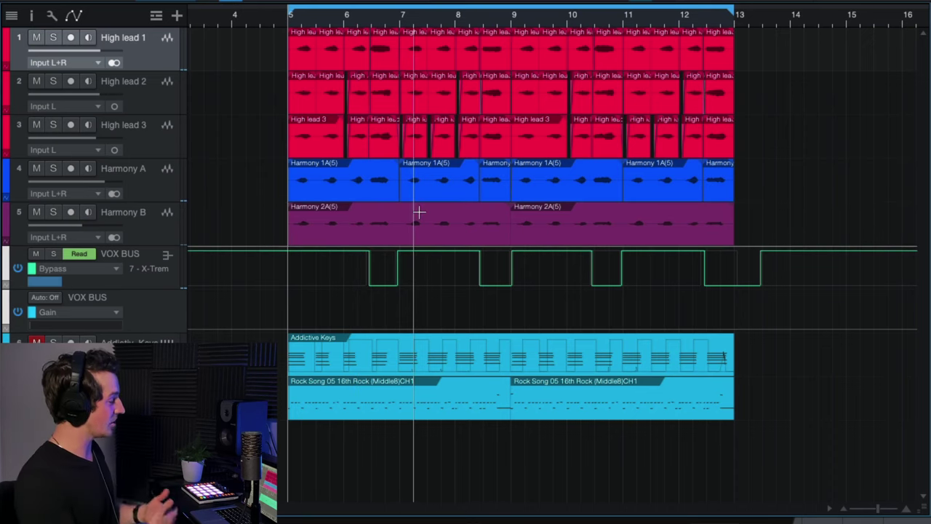
Solo the High lead 1, High lead 2 and High lead 3 tracks together and play them.
shift+click(145, 139)
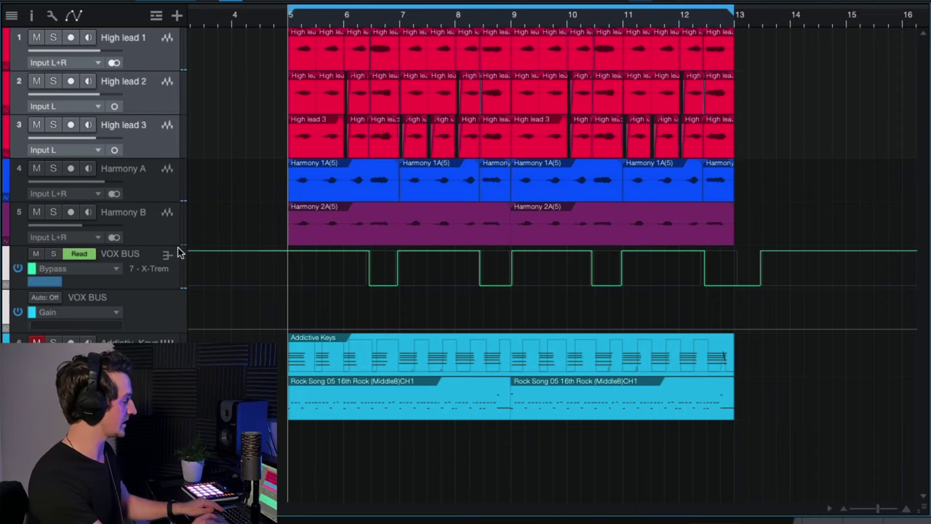
click(53, 124)
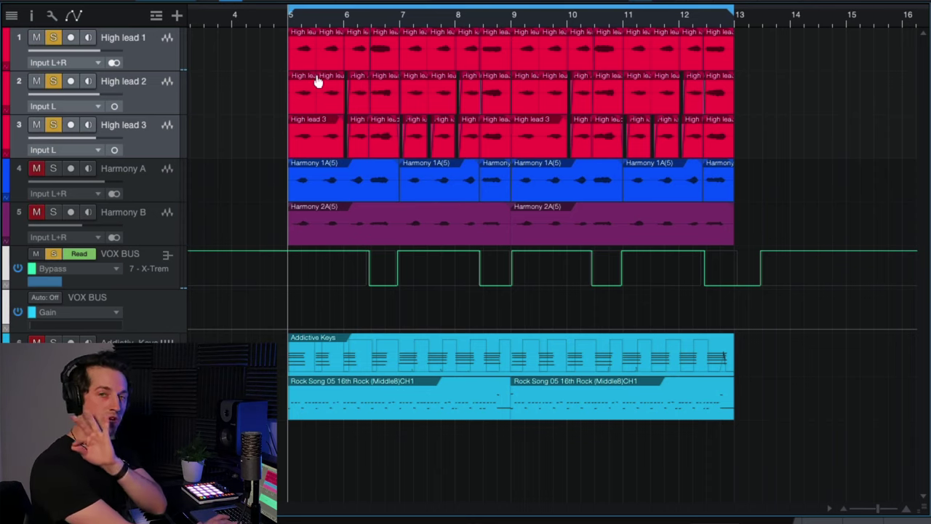
key(space)
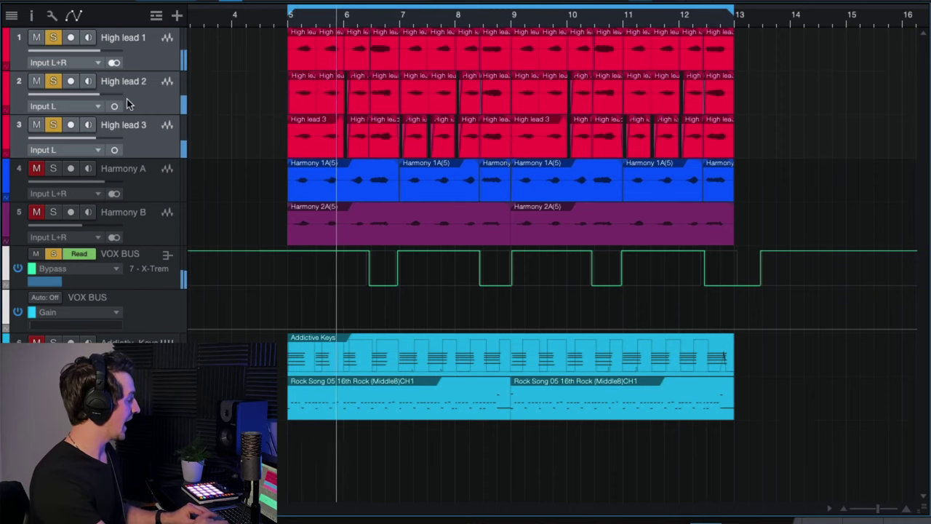
Add Harmony A and Harmony B to the soloed high leads and listen to the stacked vocals.
click(53, 168)
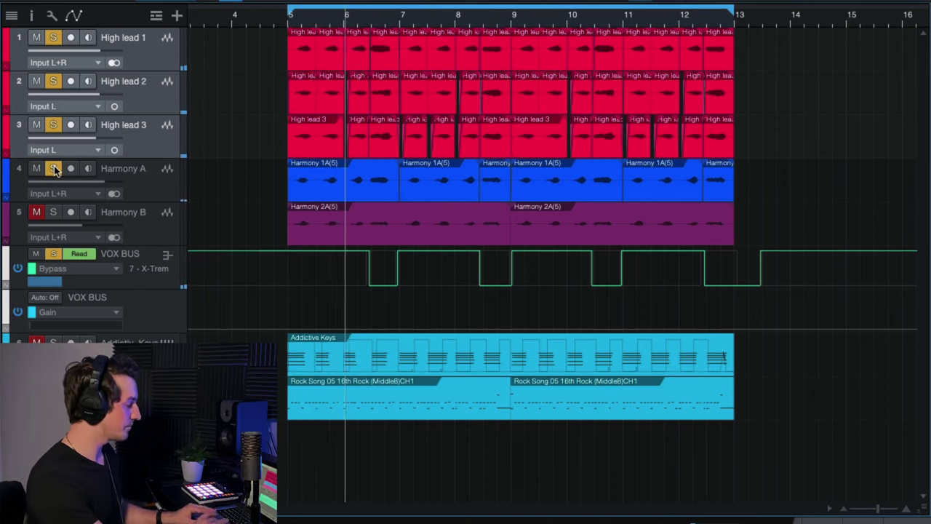
key(space)
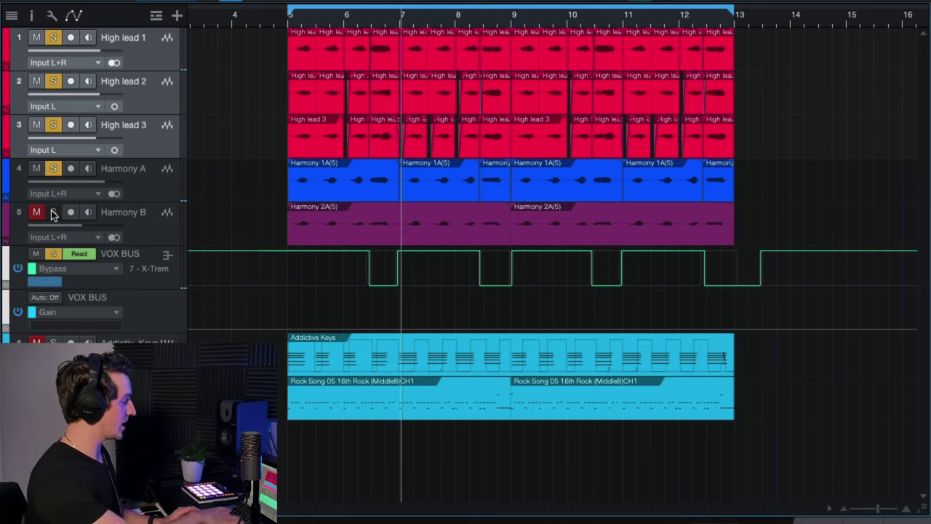
click(52, 214)
key(space)
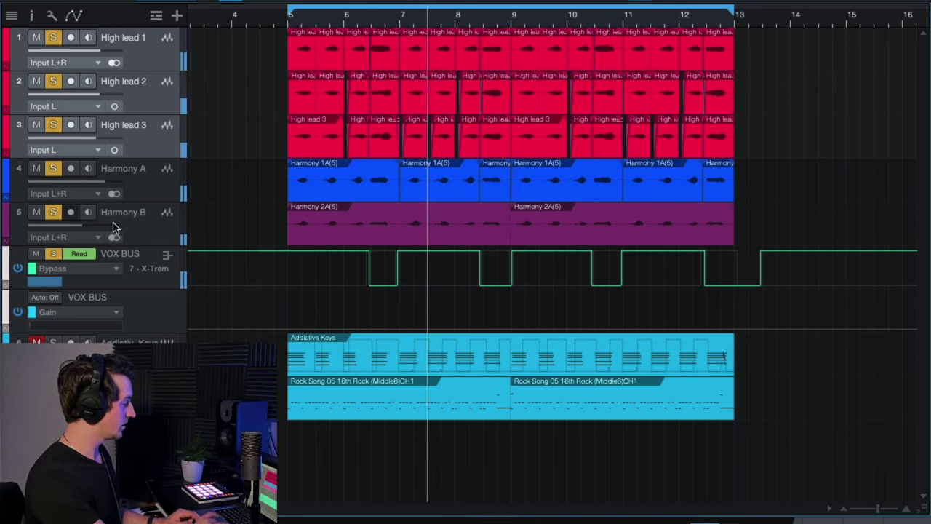
mouse_move(101, 227)
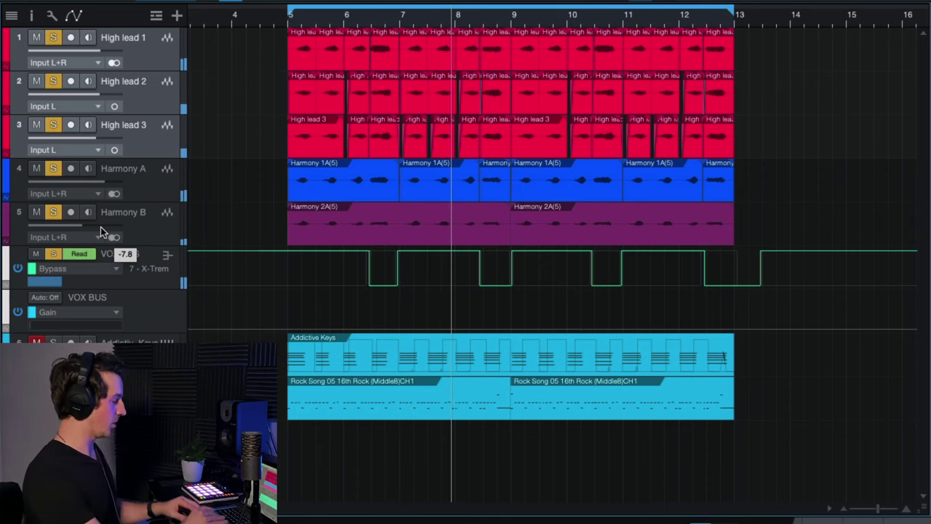
key(space)
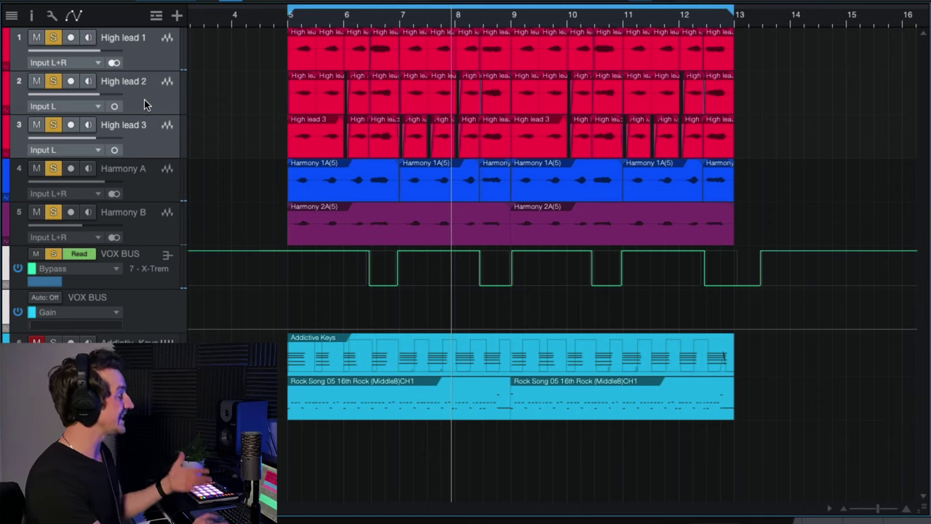
click(144, 99)
click(145, 139)
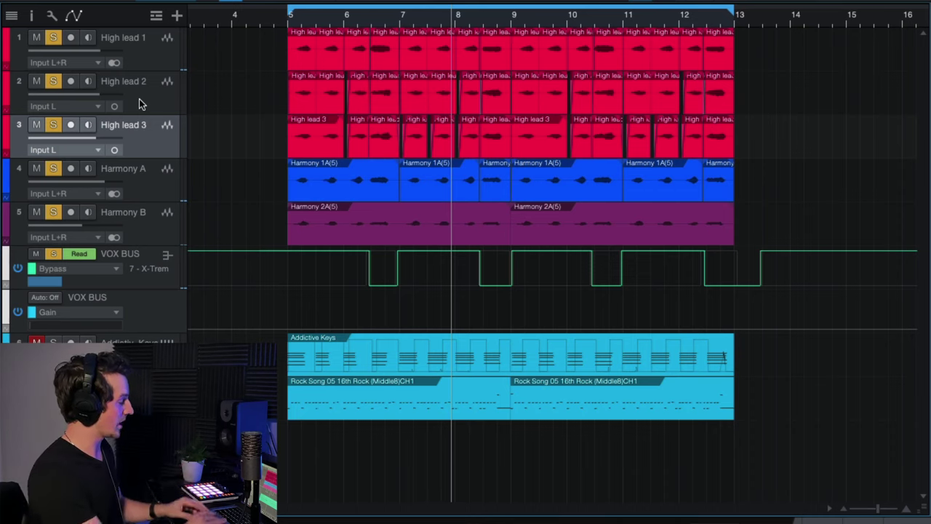
click(147, 50)
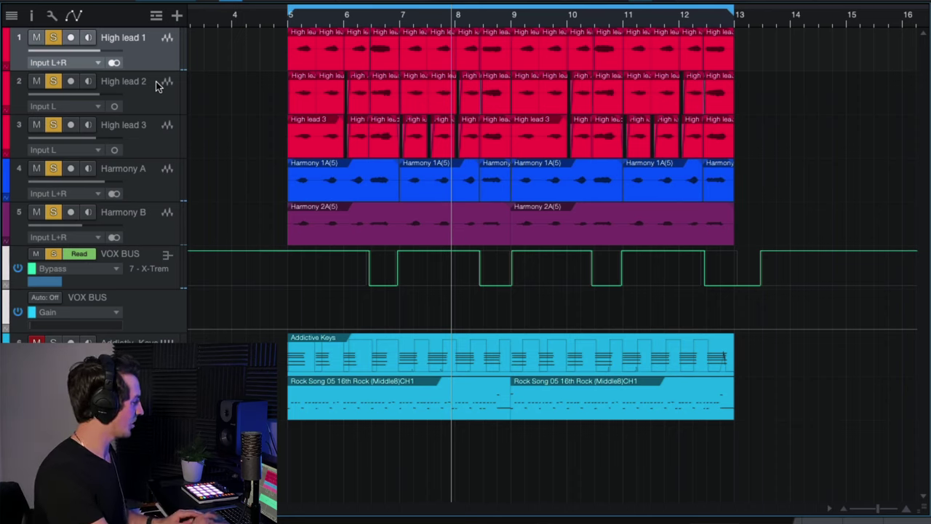
click(149, 101)
click(150, 138)
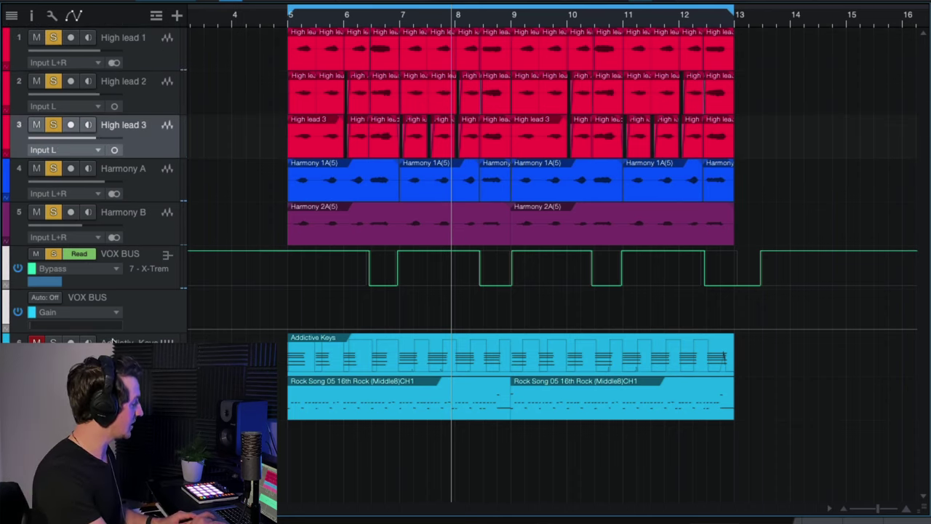
click(156, 102)
Show the mixer console and review the five vocal channels and the VOX BUS they are routed to.
key(F3)
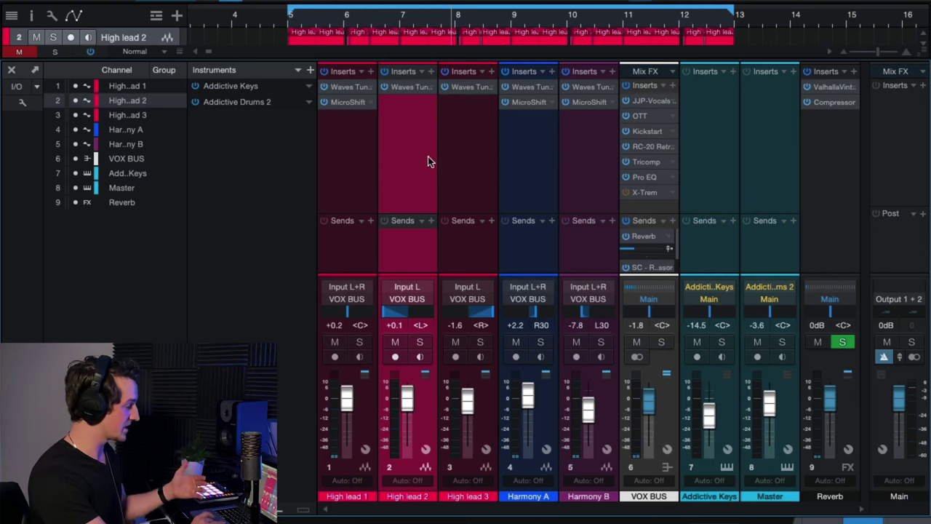
click(352, 171)
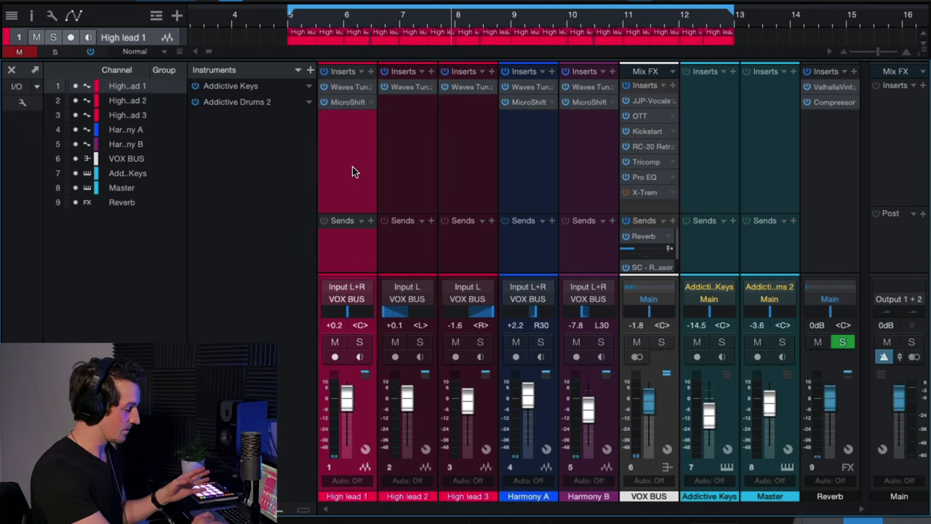
shift+click(578, 181)
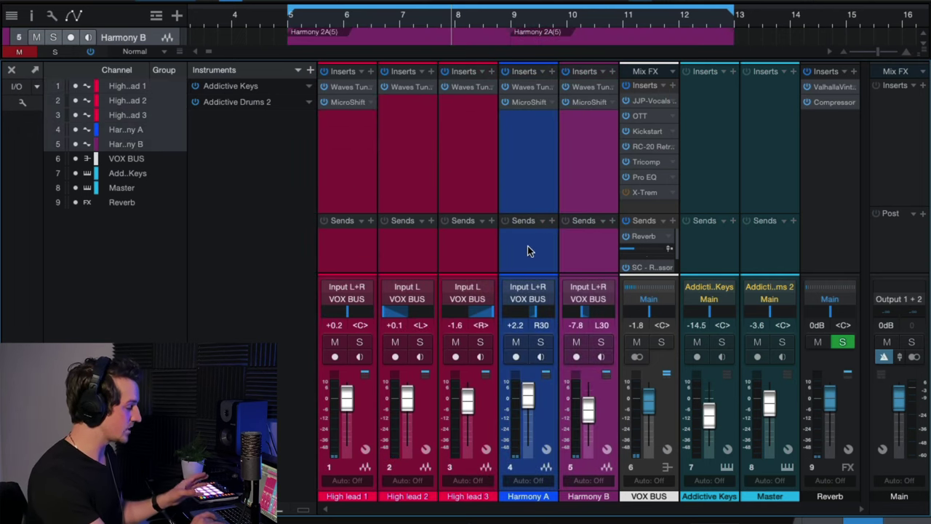
click(660, 406)
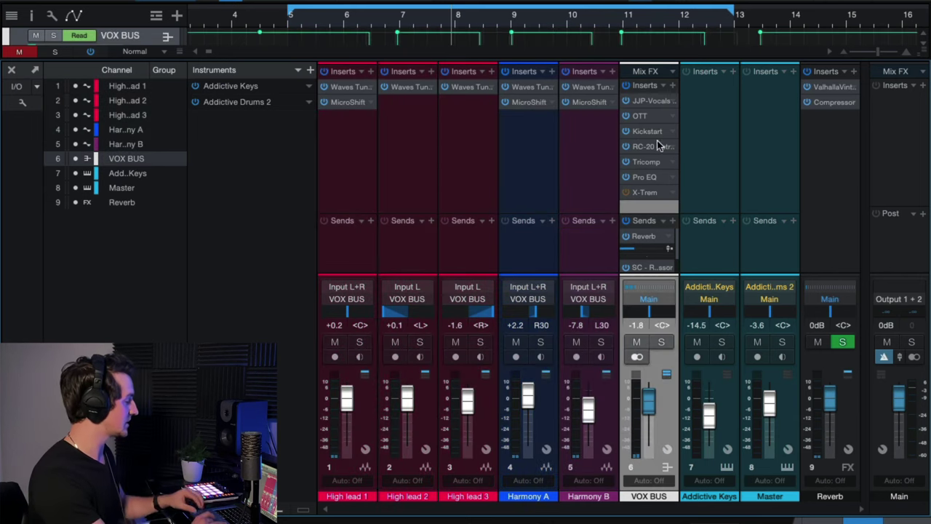
Examine the settings of the Waves Tune Real-Time and MicroShift inserts on the High lead 1 channel.
click(355, 171)
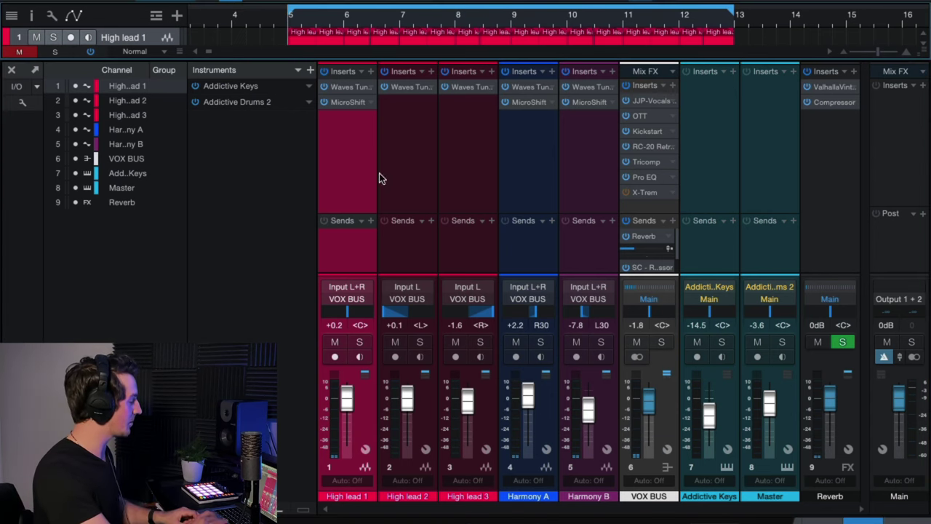
click(346, 86)
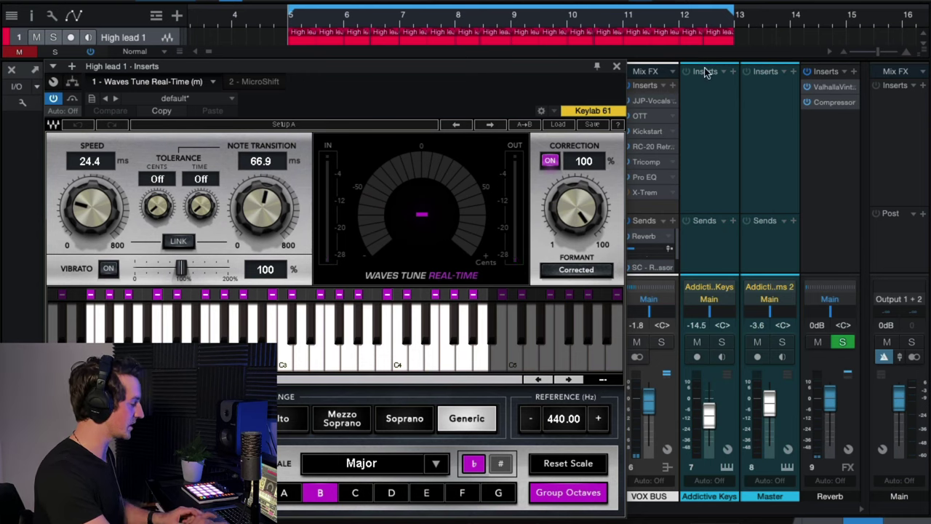
click(615, 67)
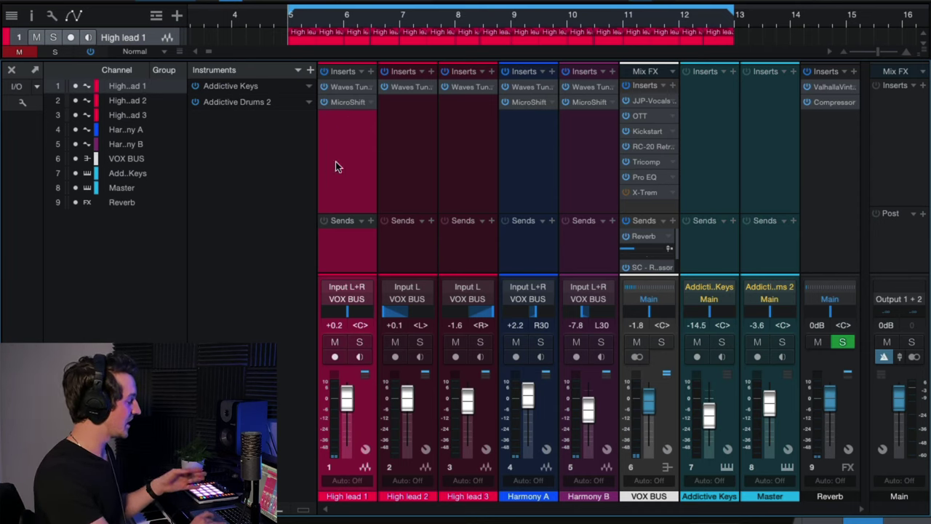
click(334, 100)
drag(476, 238, 713, 42)
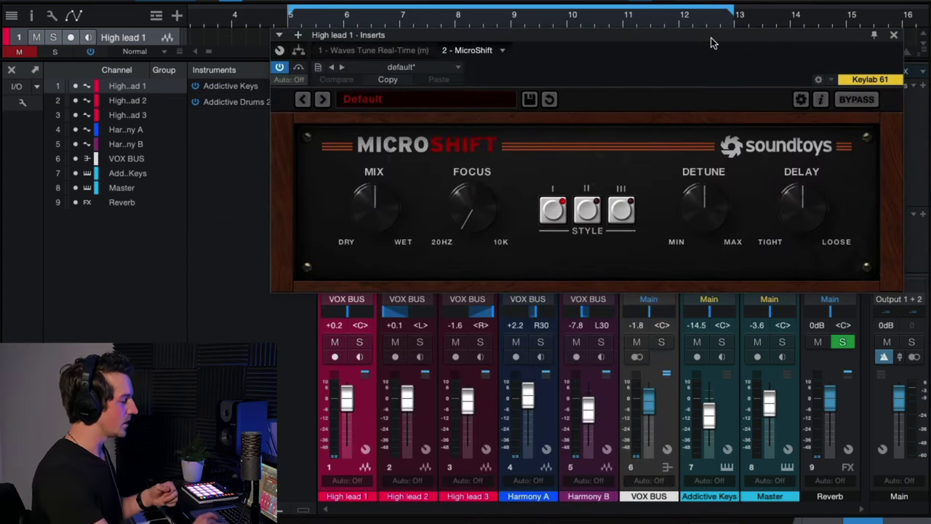
click(894, 35)
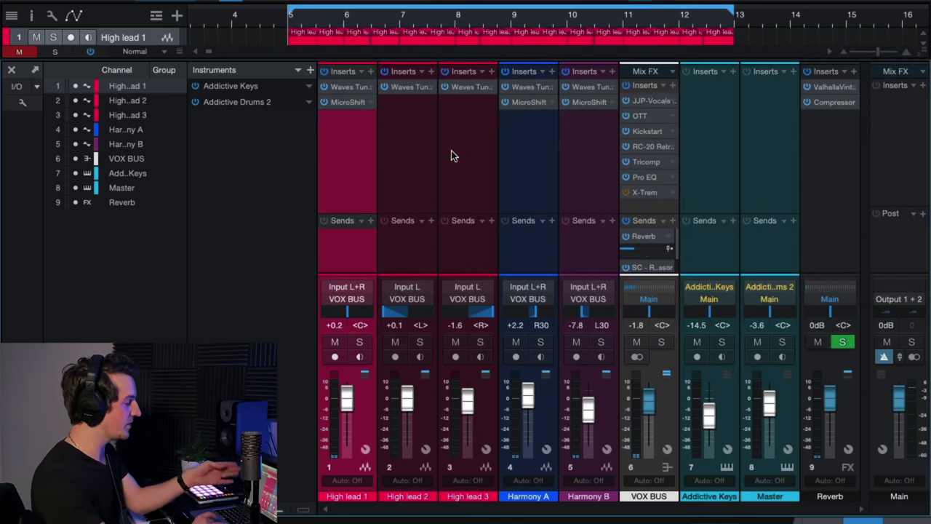
click(581, 159)
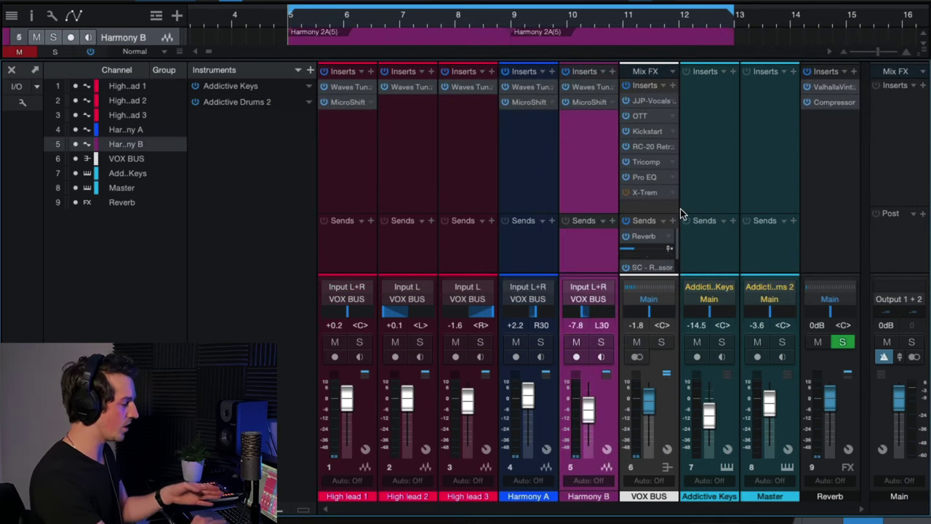
click(657, 206)
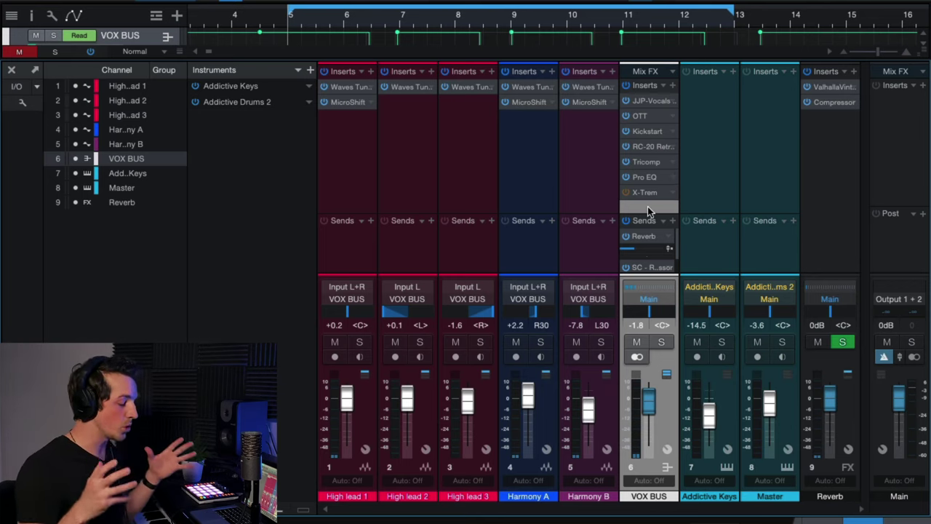
click(407, 163)
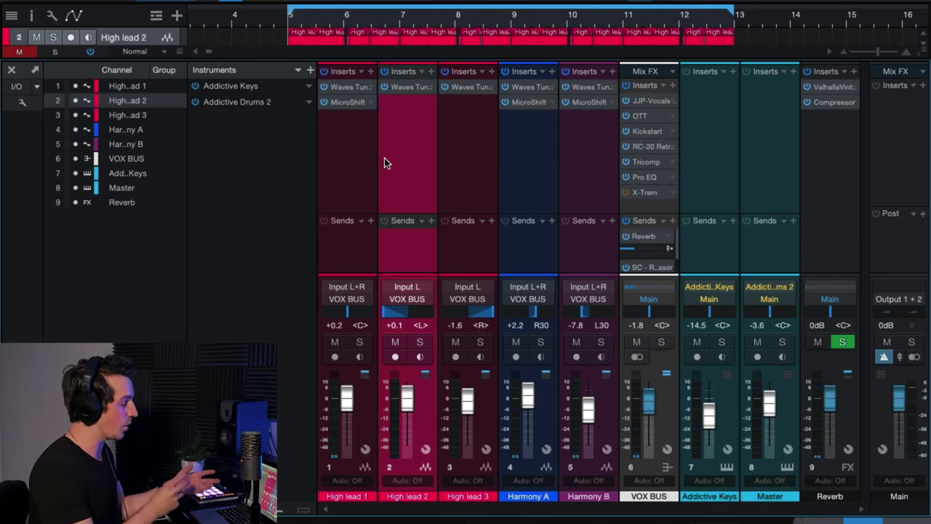
Compare the vocals with MicroShift bypassed and active on High lead 1, Harmony A and Harmony B.
click(351, 158)
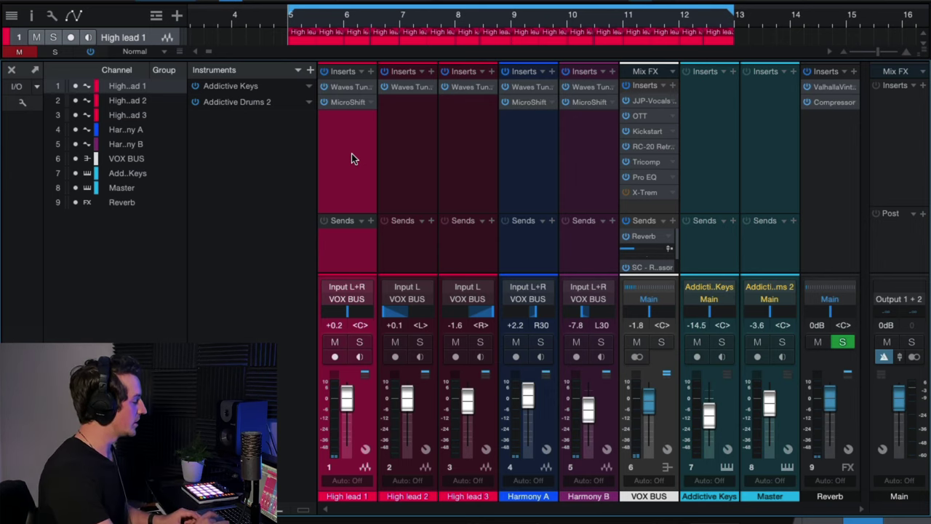
click(324, 102)
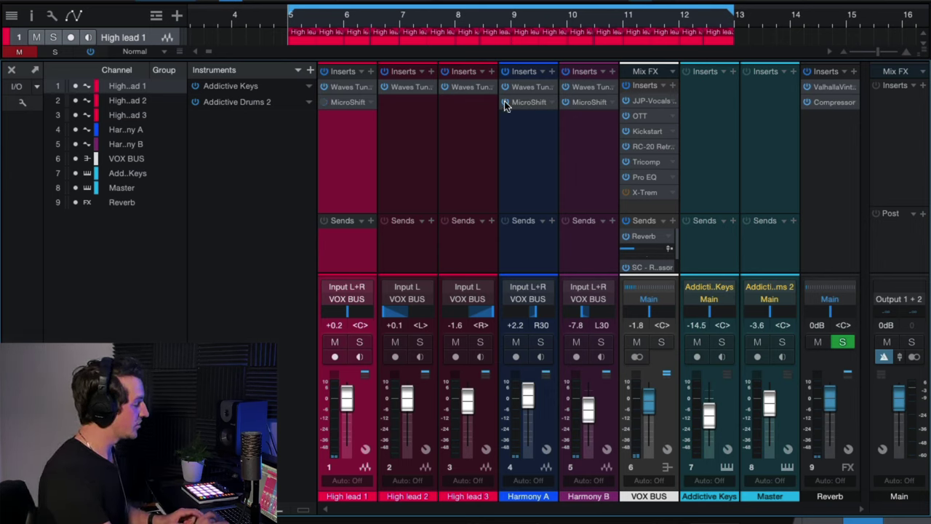
click(505, 101)
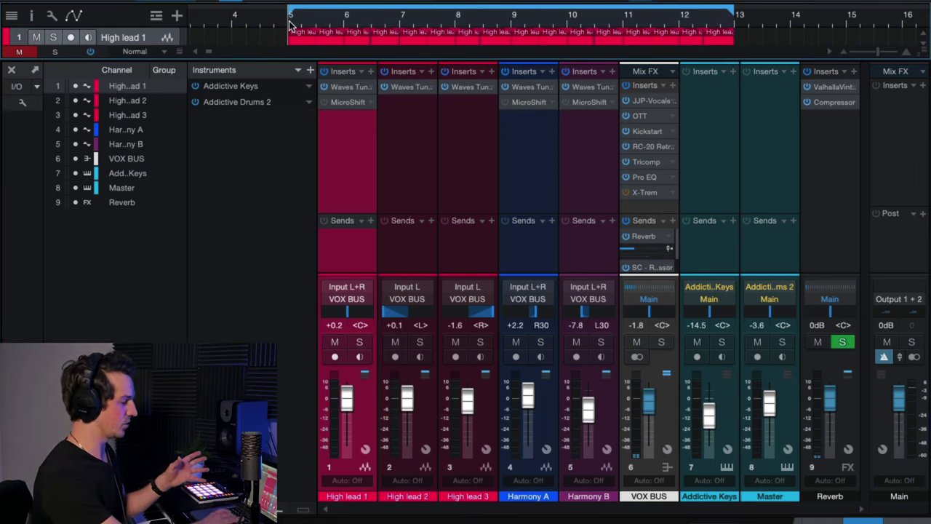
key(space)
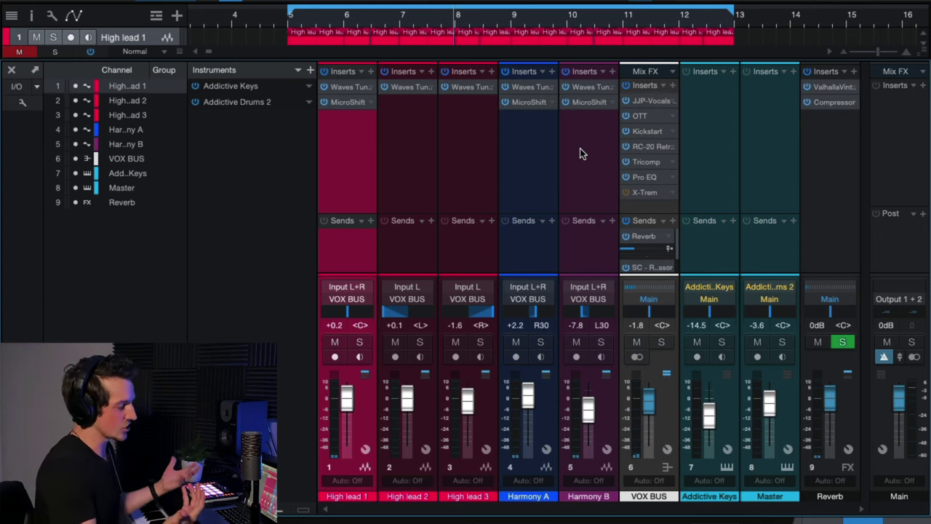
Bypass every insert on the VOX BUS and play the vocals without the bus processing.
click(580, 152)
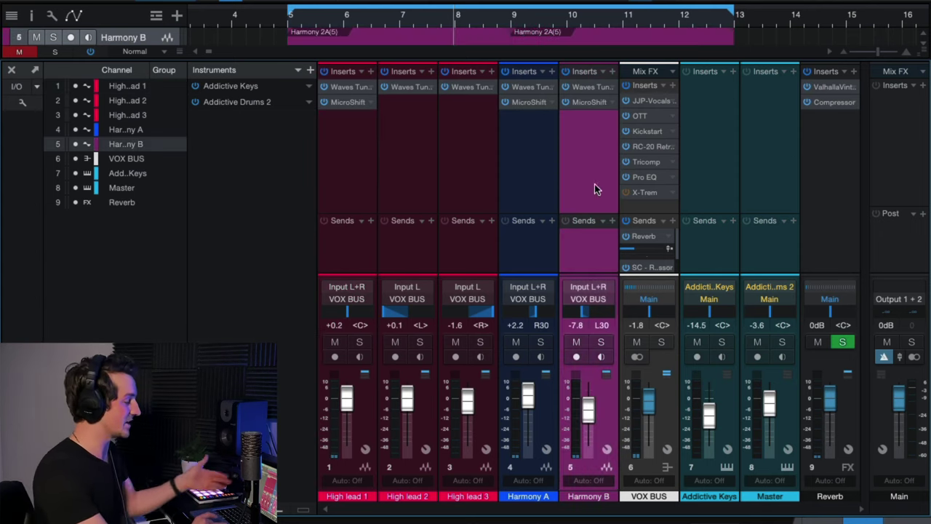
click(660, 205)
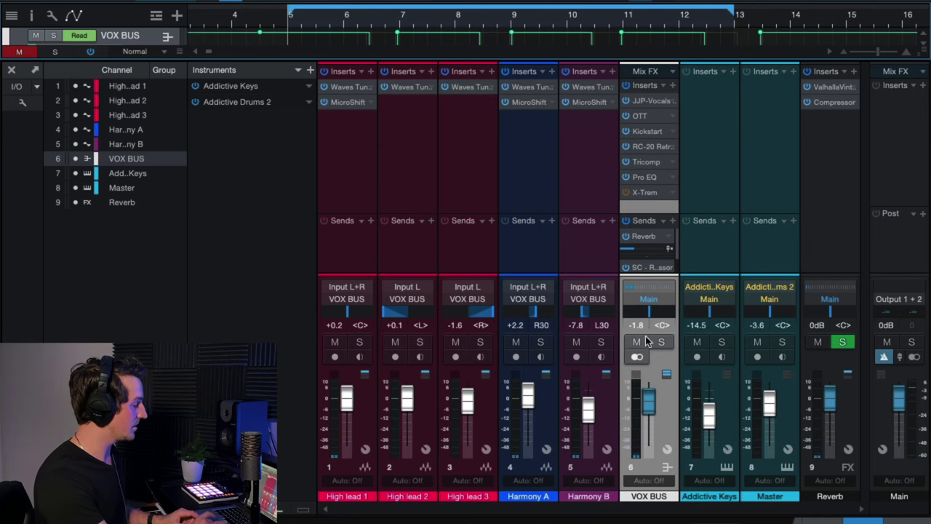
click(625, 101)
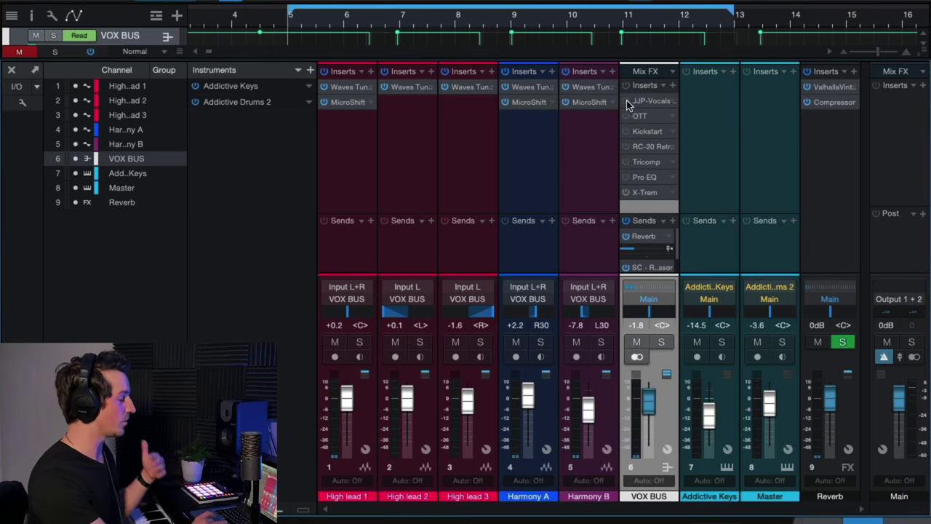
key(space)
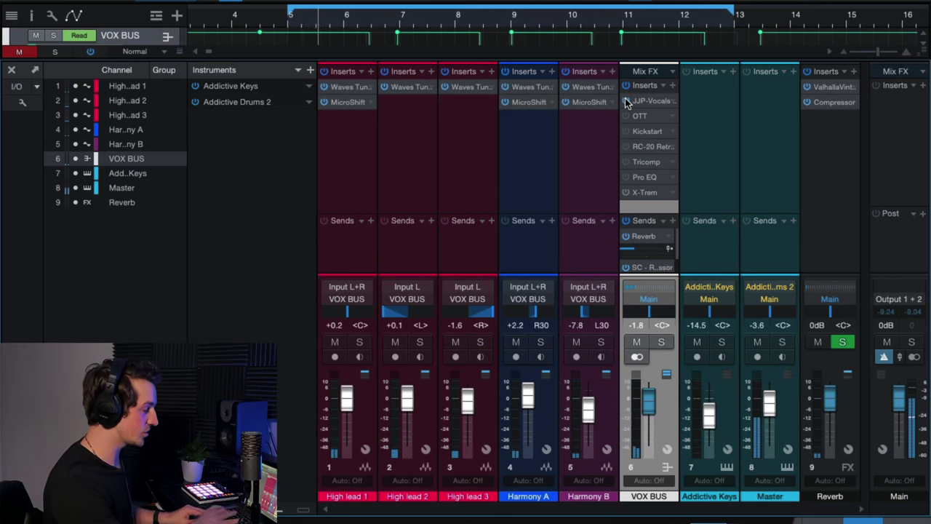
Reactivate the JJP-Vocals and OTT inserts on the VOX BUS, reviewing their settings and listening to the vocals.
click(650, 103)
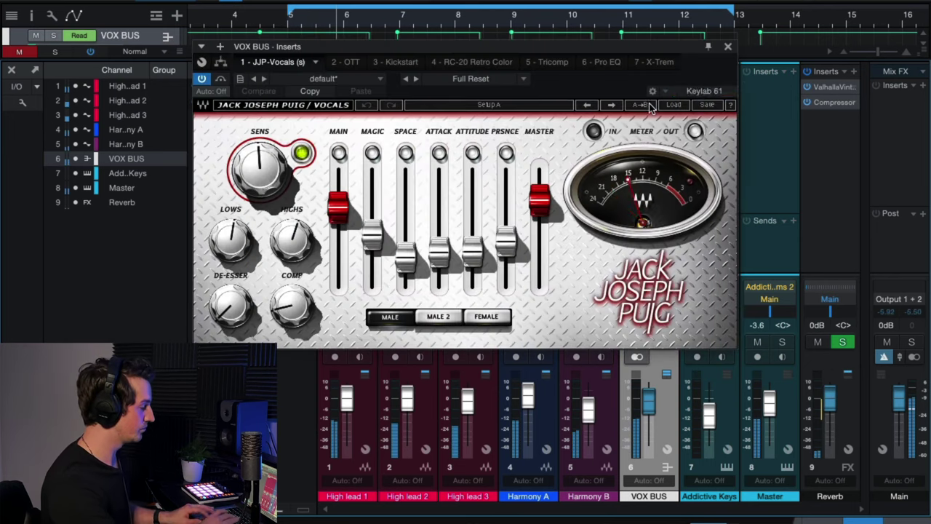
click(728, 46)
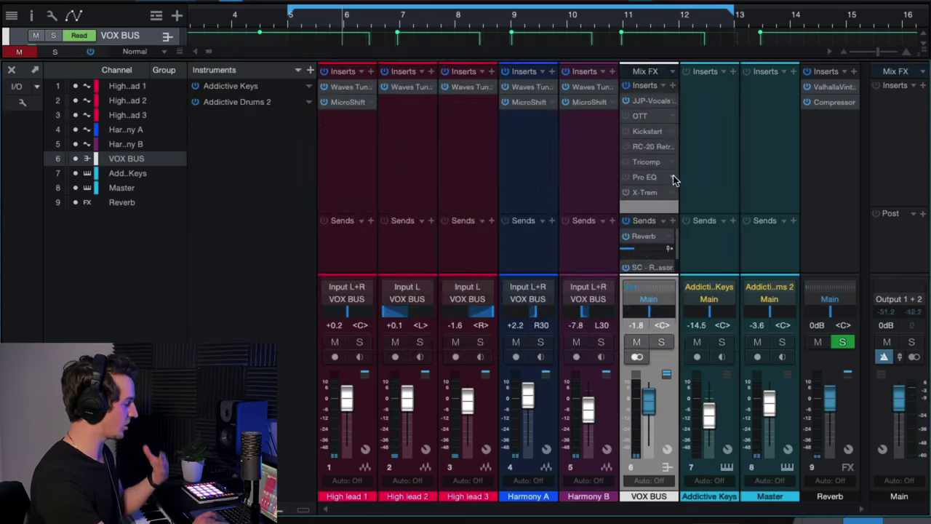
click(642, 118)
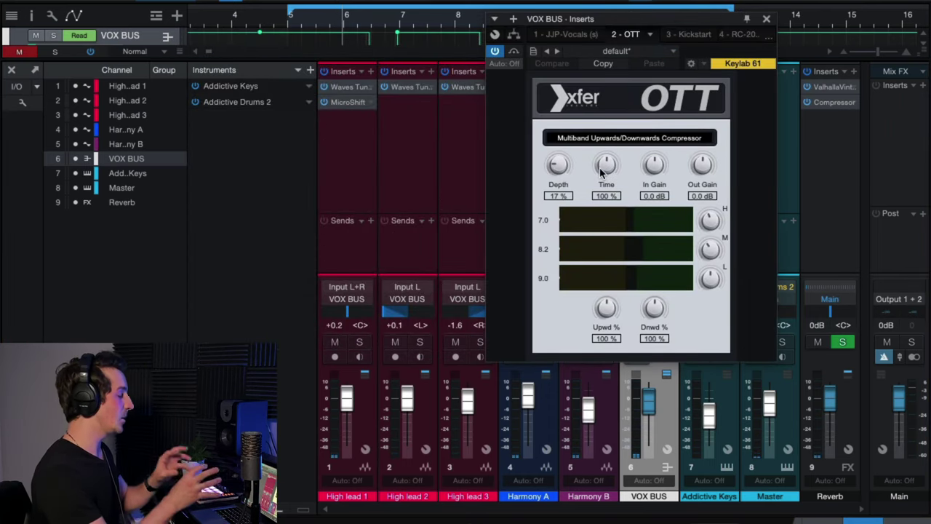
key(space)
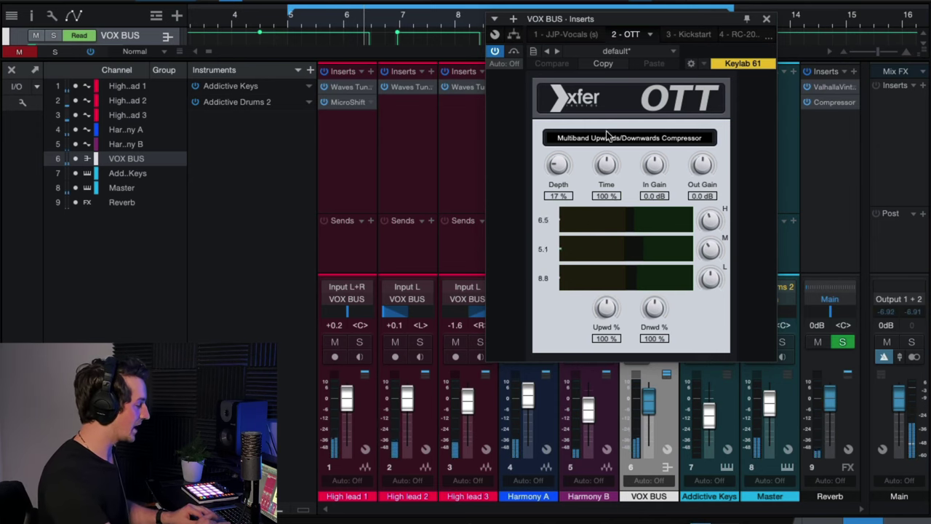
click(767, 20)
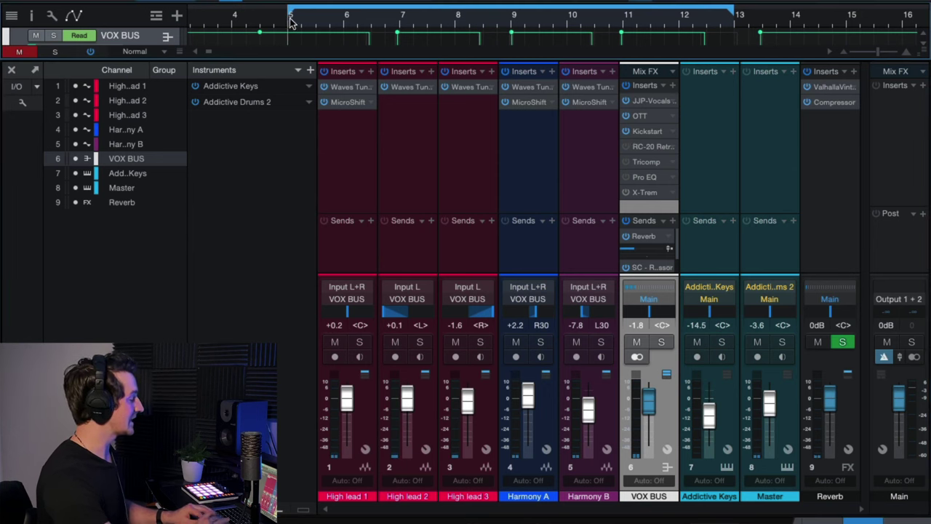
Reactivate Kickstart and RC-20 Retro Color on the VOX BUS and review each plug-in's settings during playback.
click(649, 132)
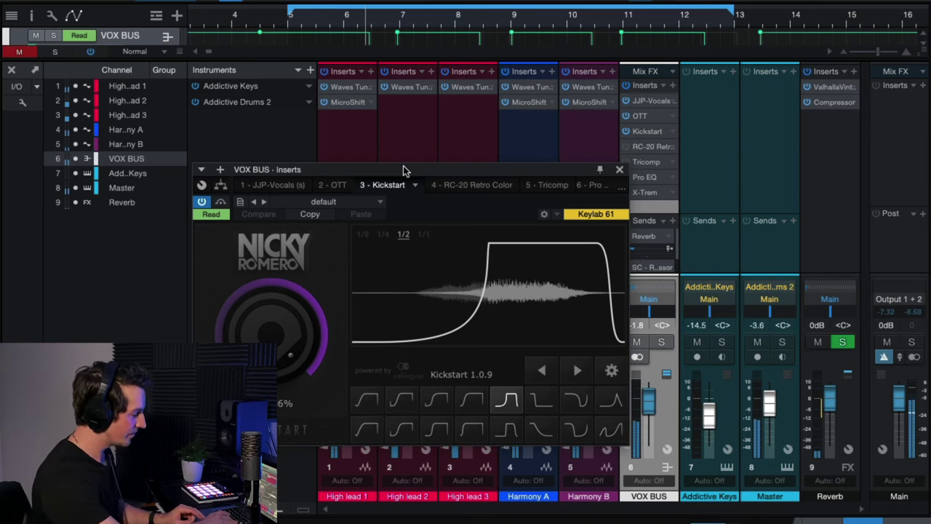
click(619, 169)
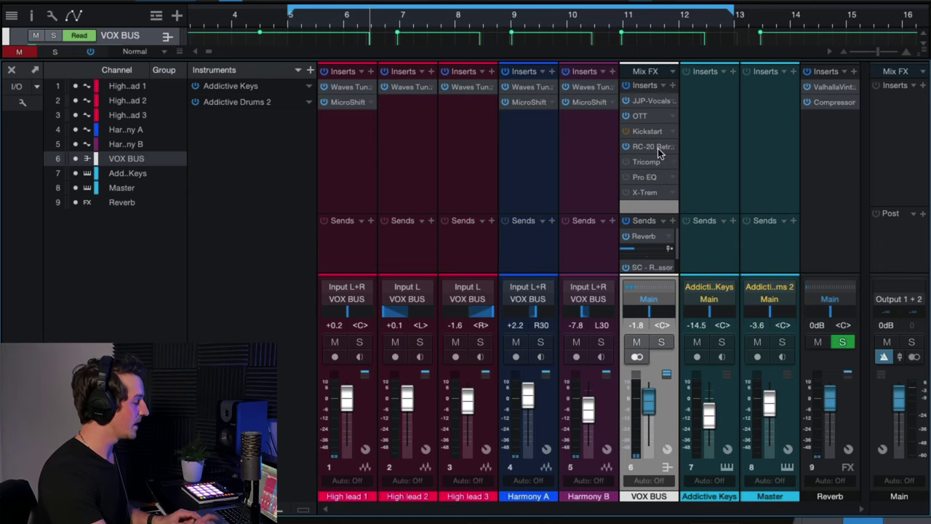
click(658, 148)
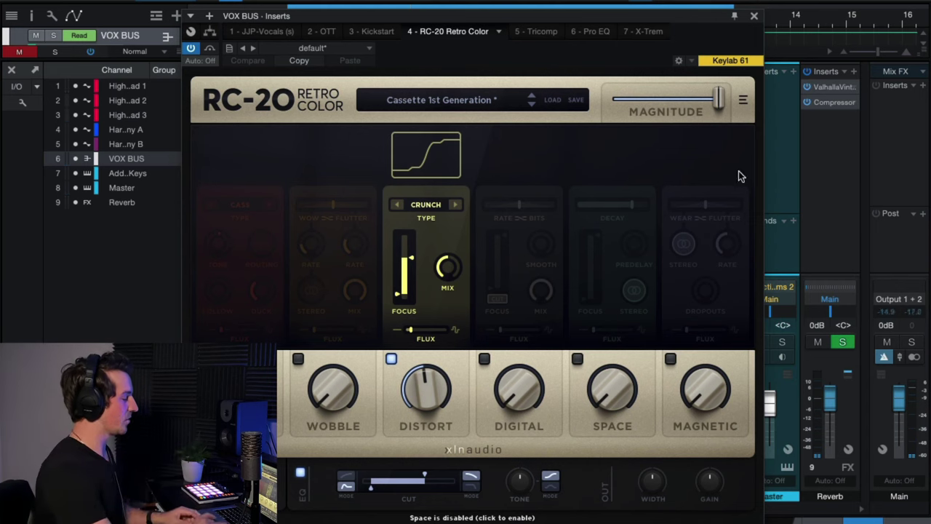
click(755, 16)
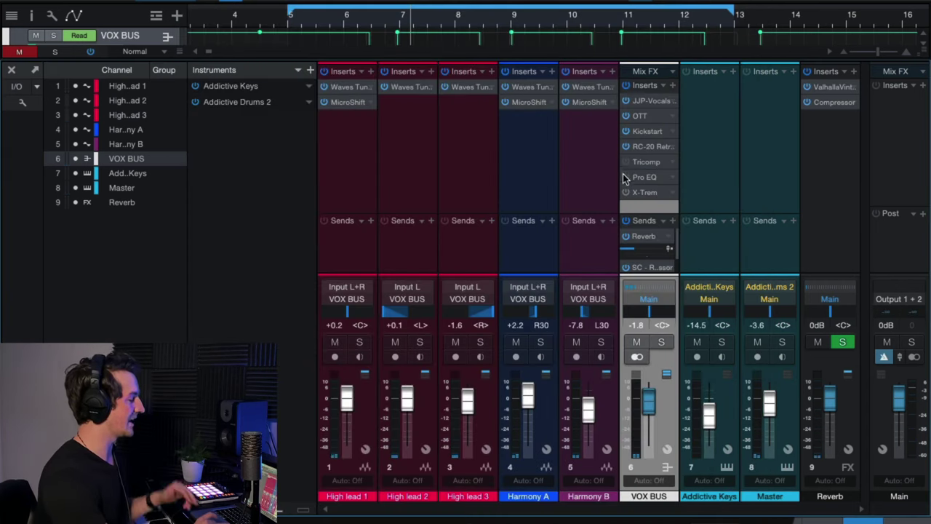
Reactivate the Tricomp and Pro EQ inserts on the VOX BUS and review their compression and EQ settings.
click(633, 163)
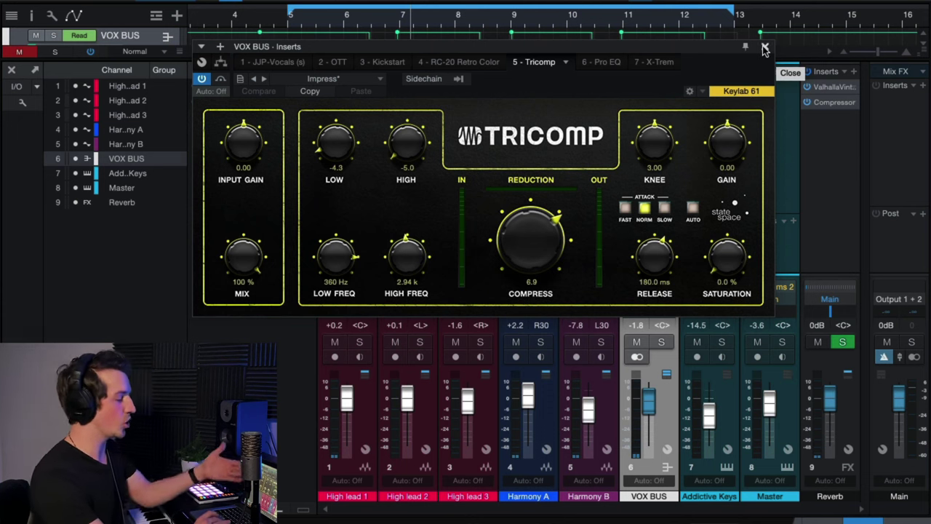
click(764, 46)
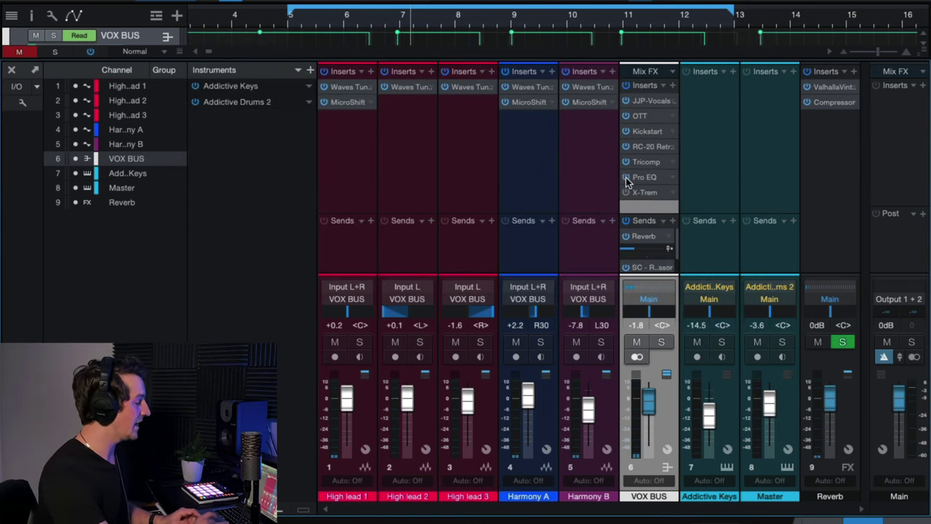
click(642, 178)
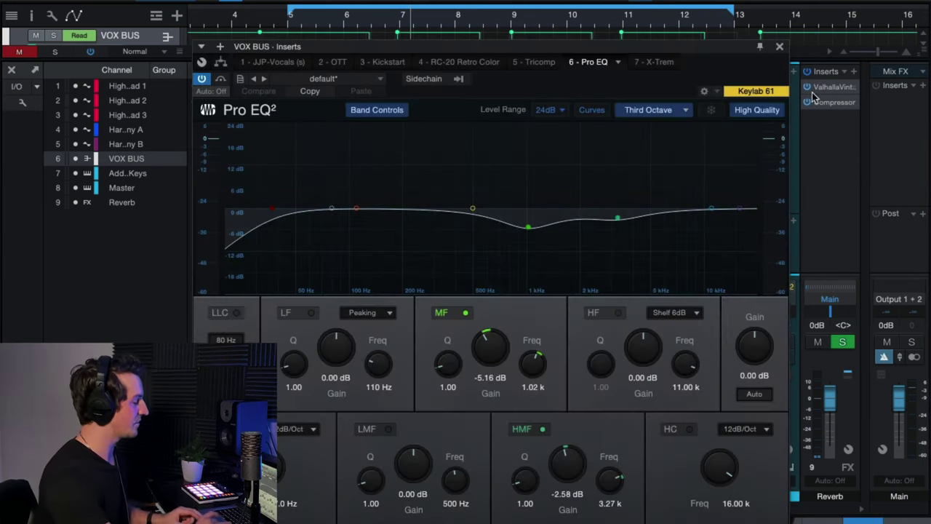
click(779, 46)
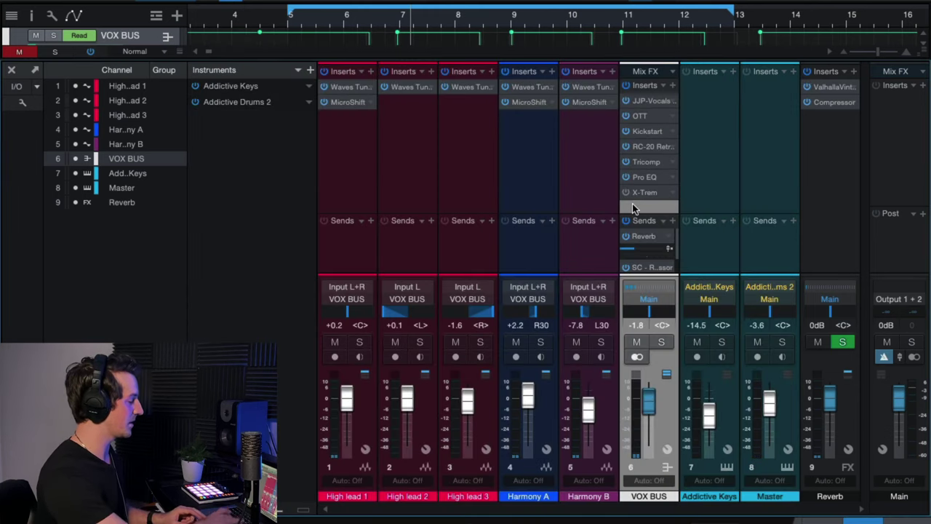
Play the vocals from bar 5 with X-Trem activated on the VOX BUS and show its tremolo settings.
click(288, 24)
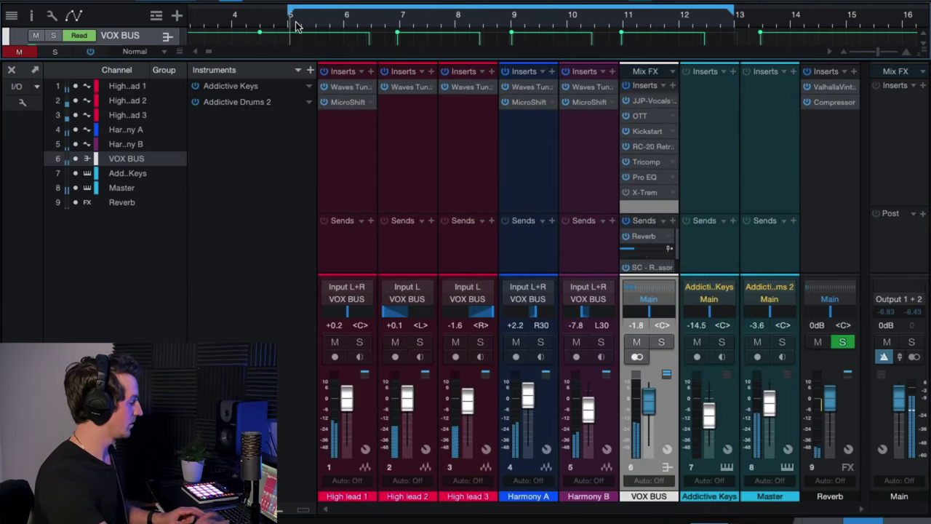
click(625, 193)
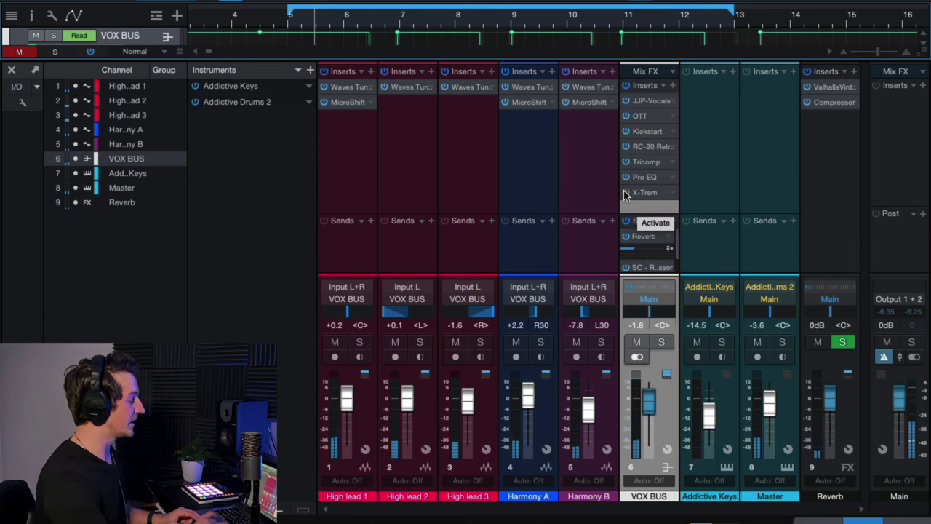
click(647, 193)
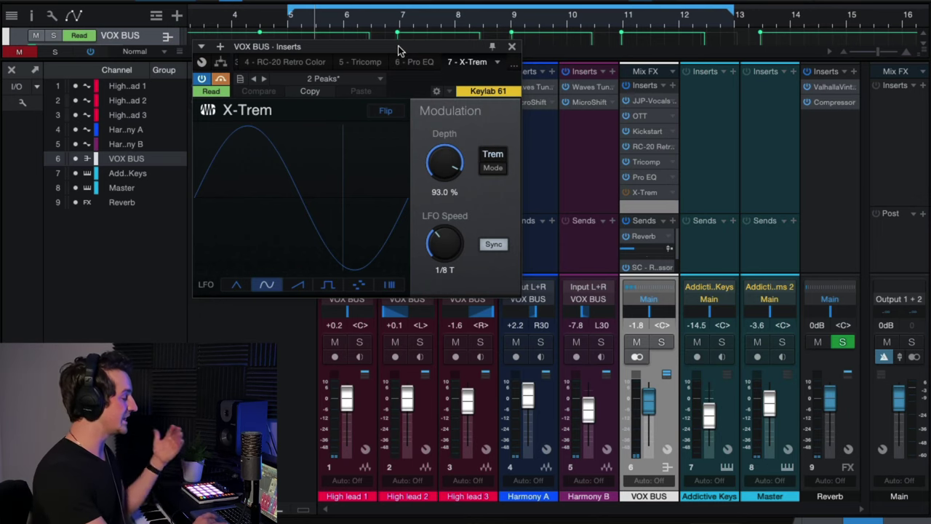
drag(399, 46, 580, 101)
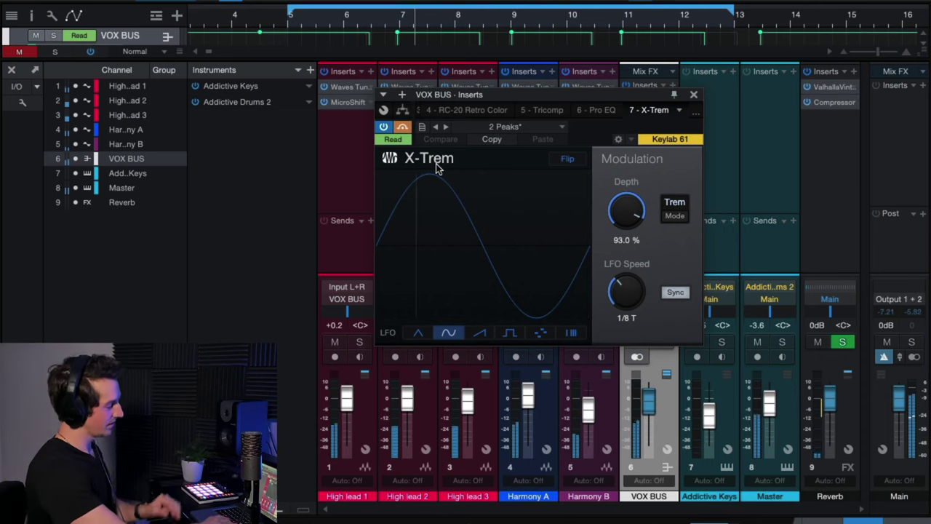
Compare the VOX BUS vocals with X-Trem bypassed and active.
click(403, 128)
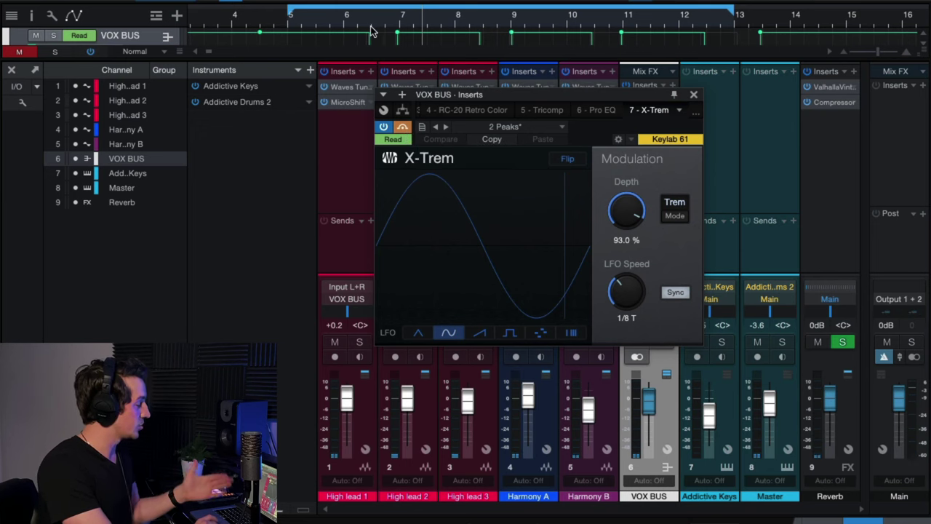
click(402, 127)
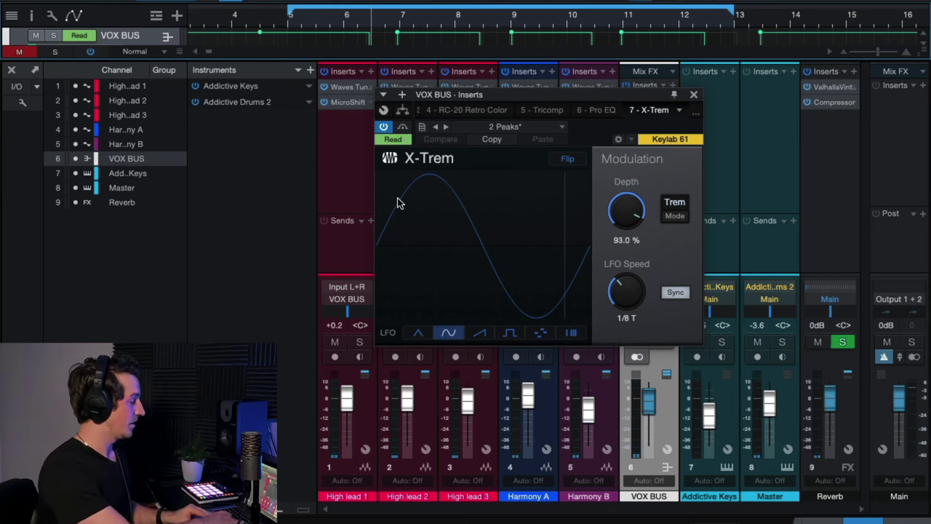
key(space)
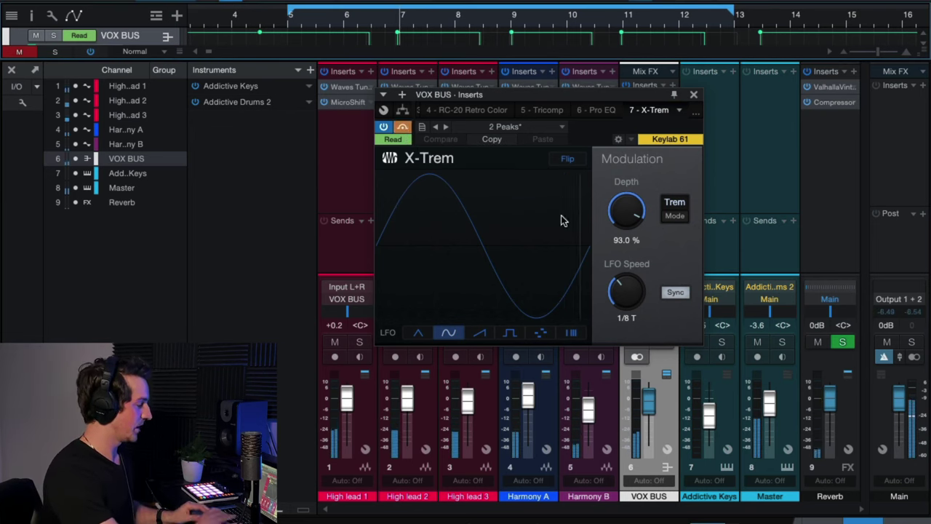
Look over the X-Trem presets, close the plug-in and play the vocals through the VOX BUS with X-Trem bypassed.
click(530, 128)
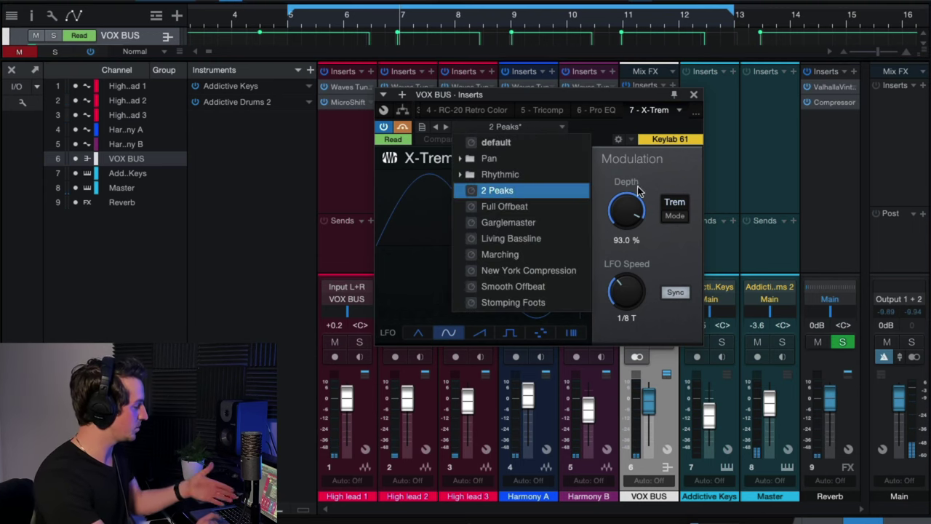
click(663, 166)
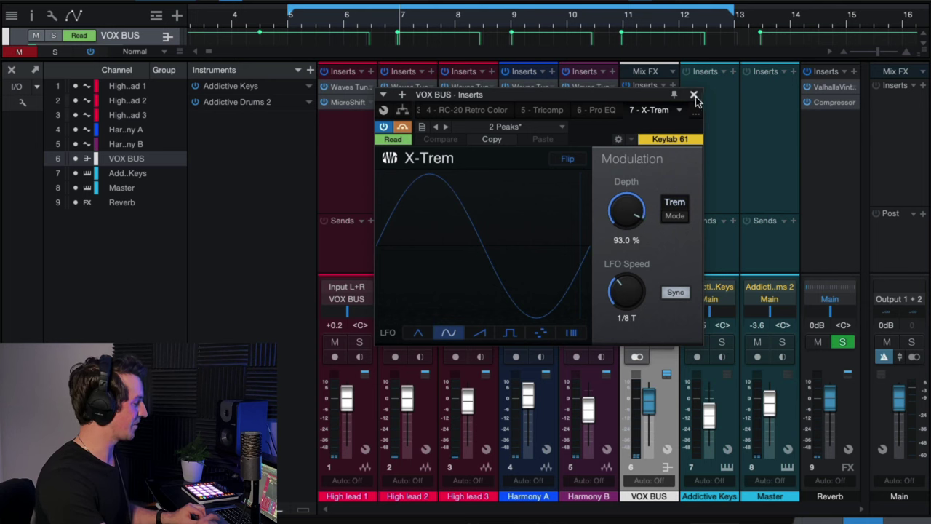
click(694, 96)
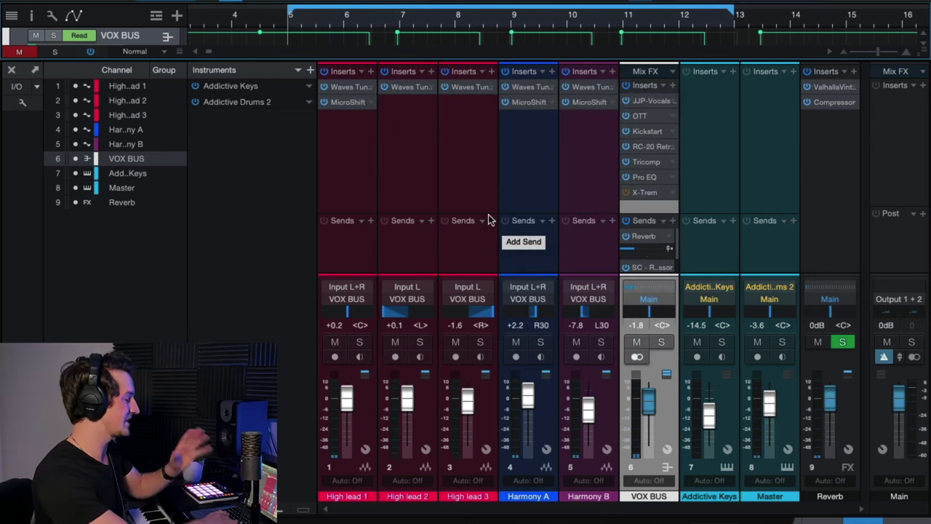
key(space)
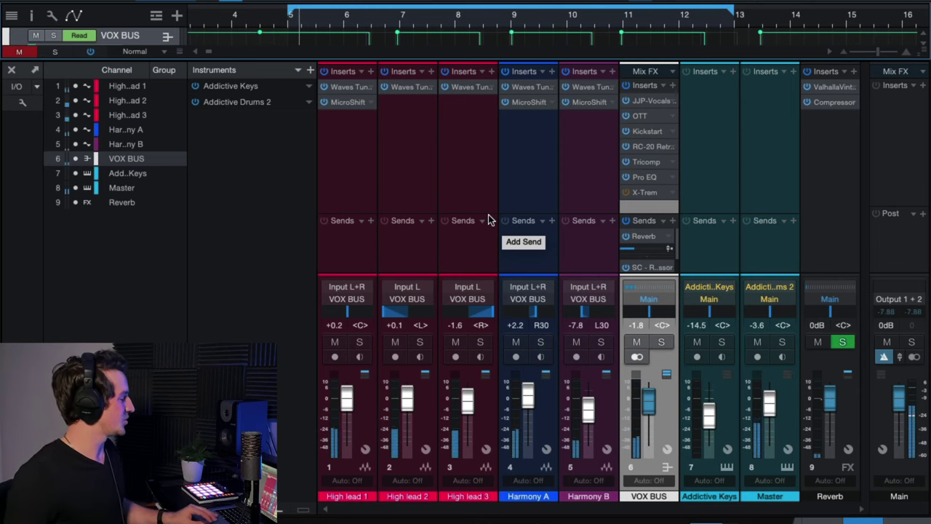